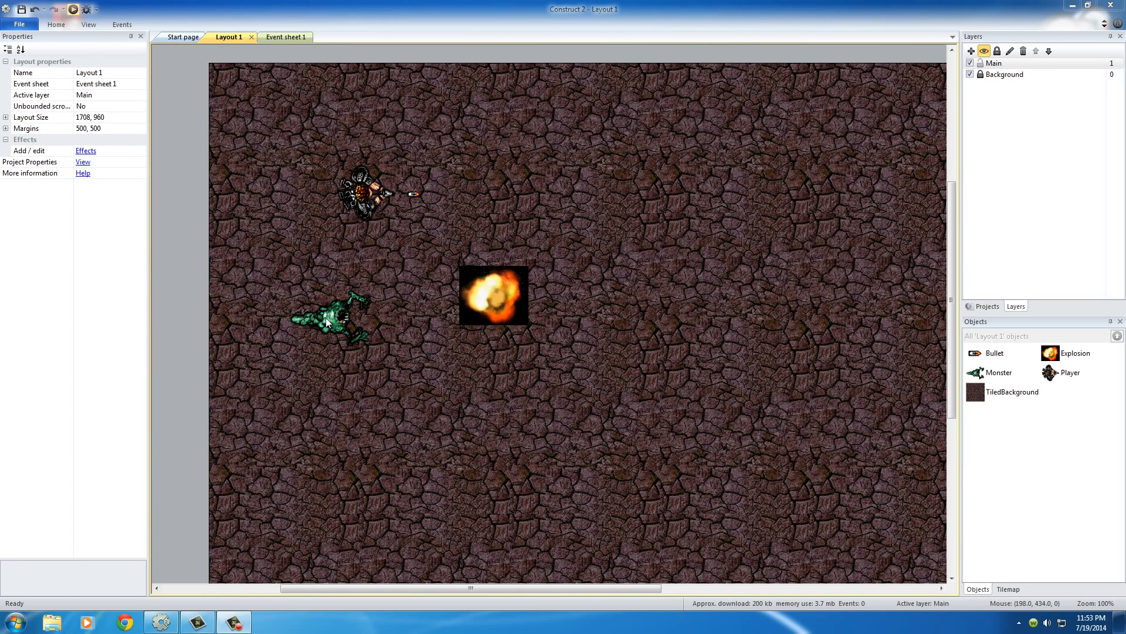
# Run the layout preview in the browser to watch the monster's movement, and close it.
pyautogui.click(73, 9)
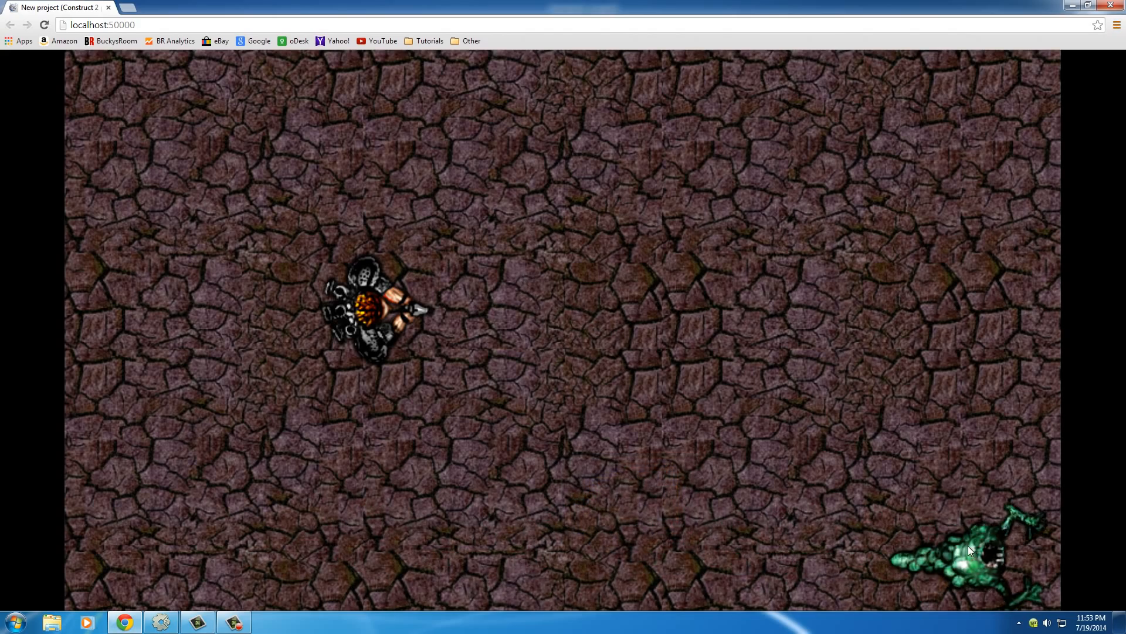
pyautogui.click(1106, 8)
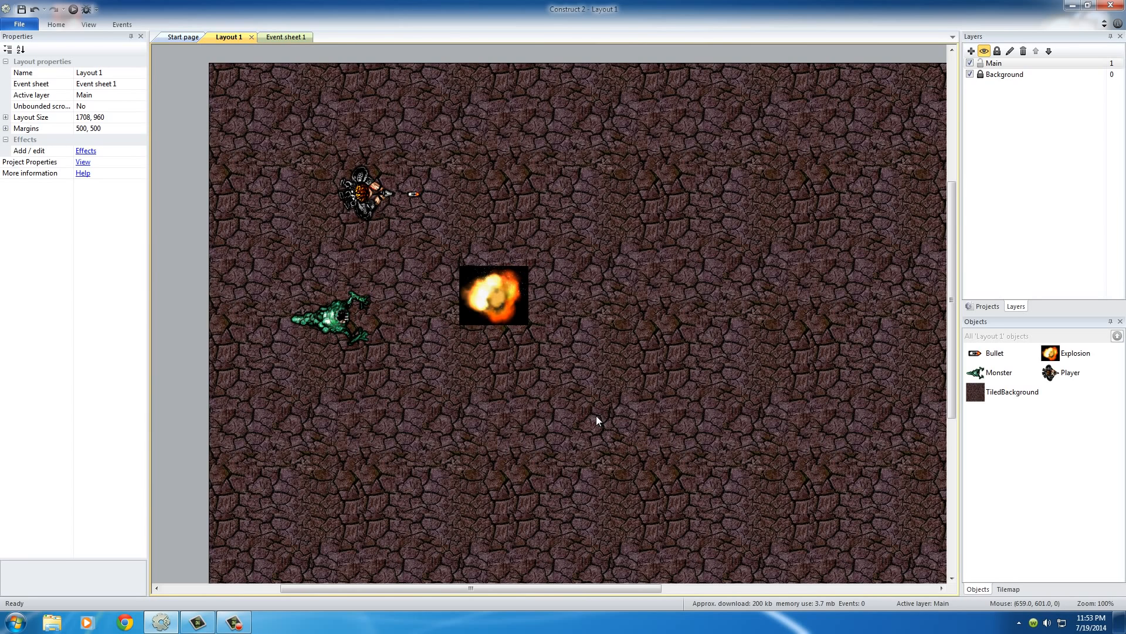
# Set the monster's Bullet behavior speed to 80.
pyautogui.click(347, 326)
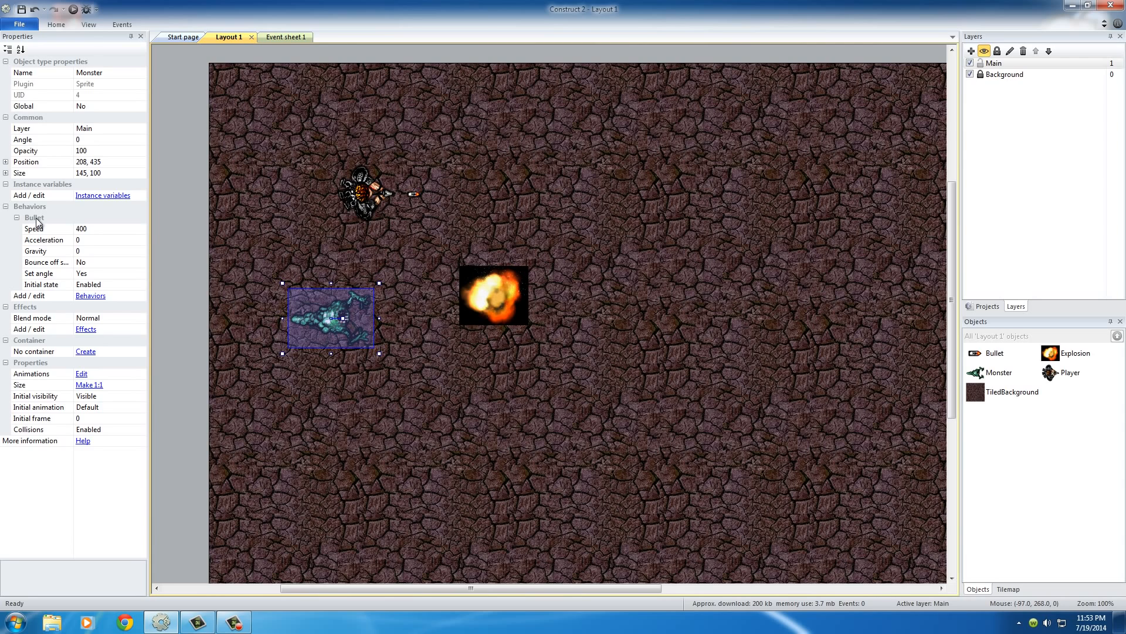
pyautogui.click(82, 231)
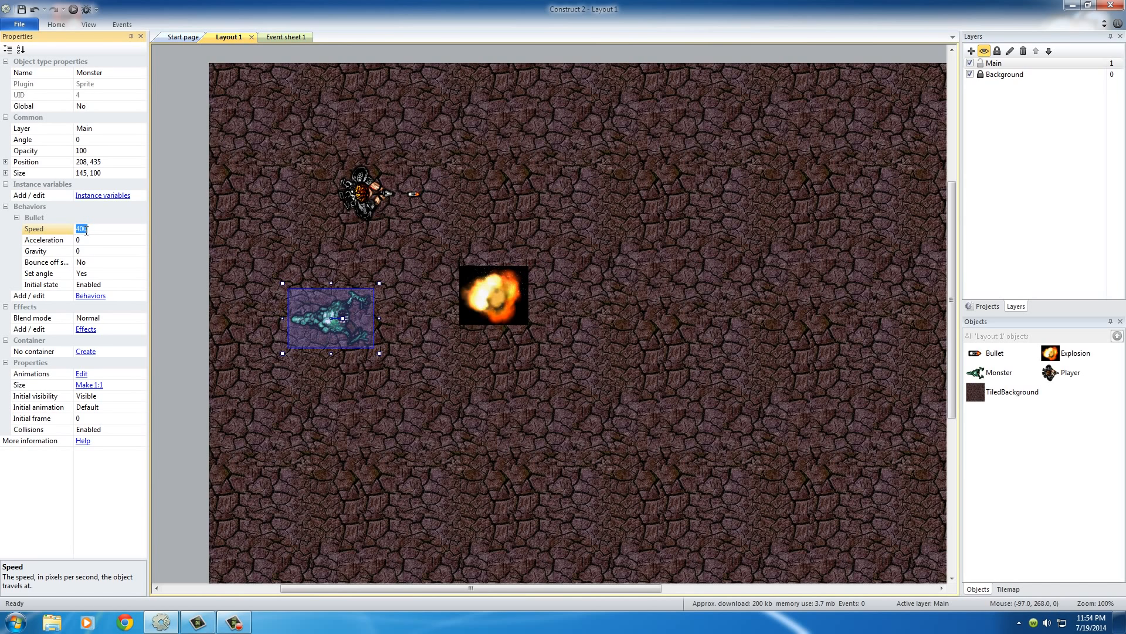
pyautogui.click(95, 229)
pyautogui.doubleClick(82, 229)
pyautogui.write('80')
pyautogui.click(317, 249)
pyautogui.click(357, 321)
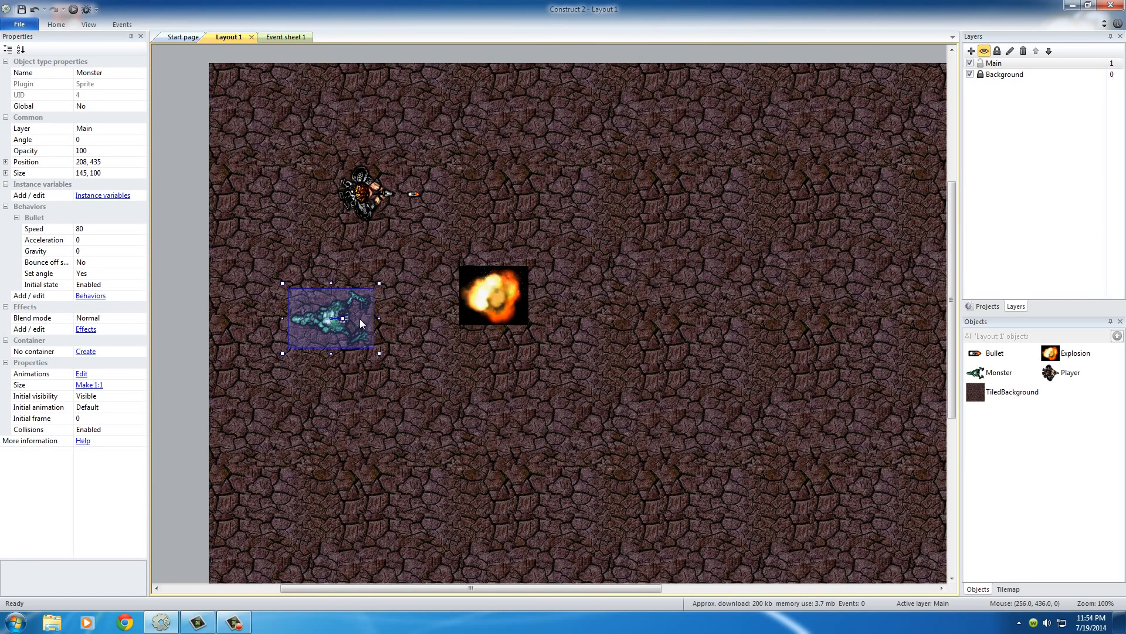
# Set the Bullet behavior speed of the bullet sprite in front of the player to 600.
pyautogui.click(415, 195)
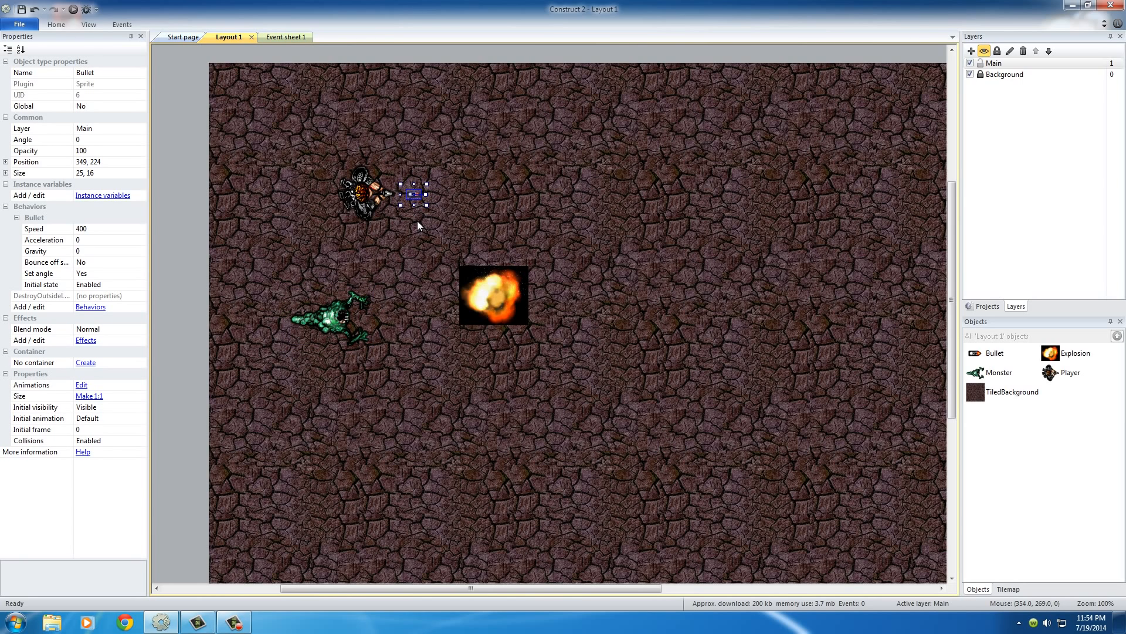
pyautogui.click(90, 229)
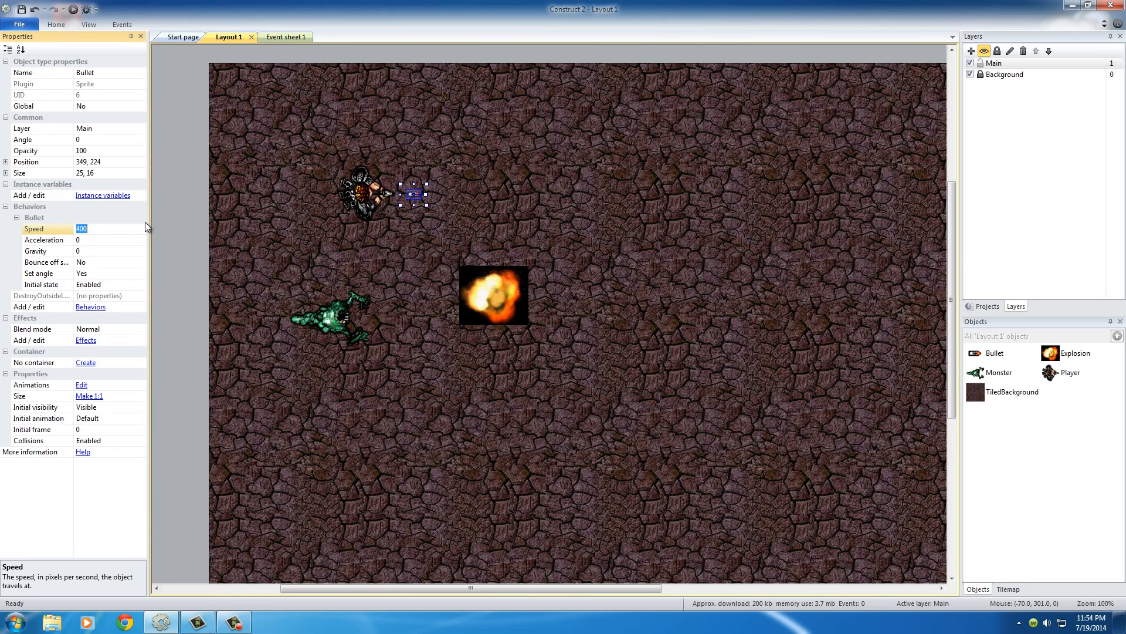
pyautogui.write('600')
pyautogui.press('Return')
pyautogui.click(332, 313)
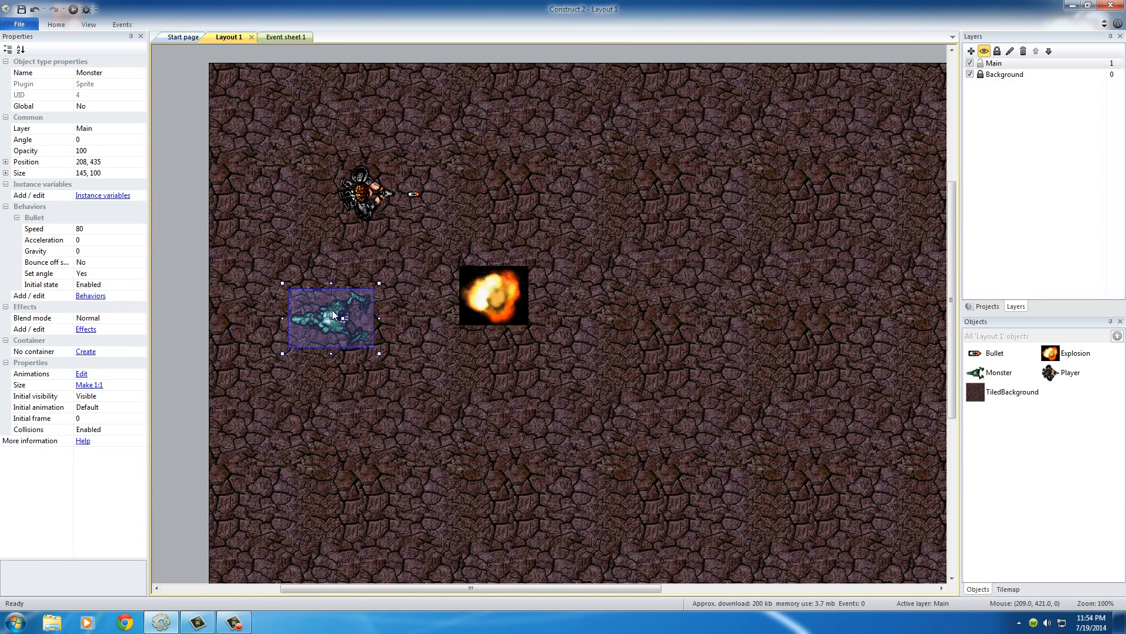
pyautogui.click(411, 317)
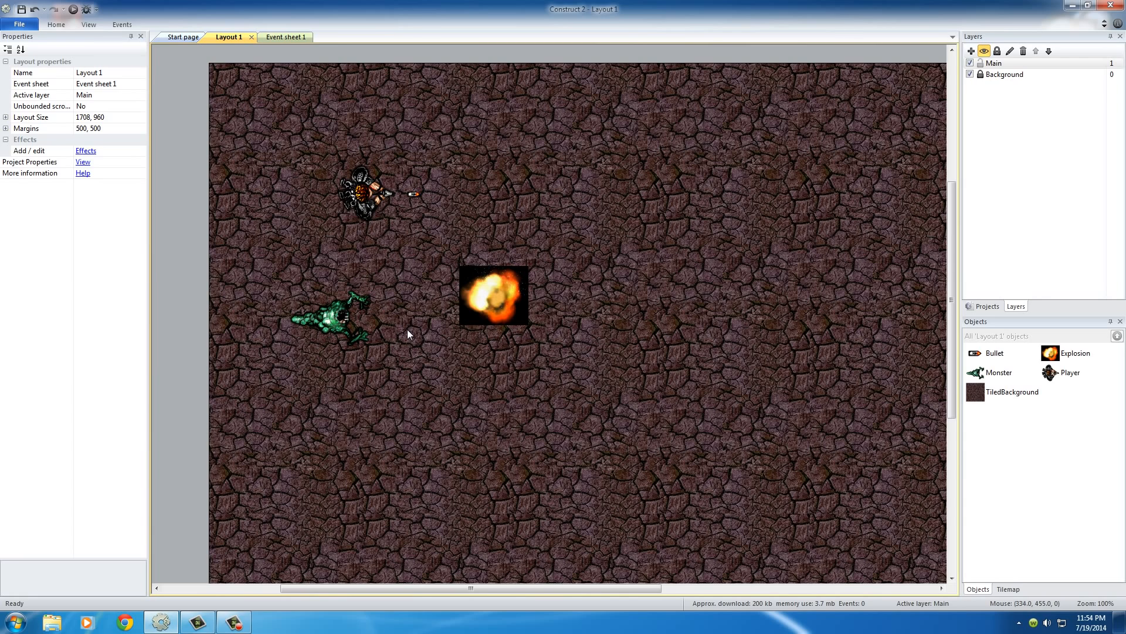
# Set the Fade behavior's fade out time of the explosion sprite to 0.5 seconds.
pyautogui.click(496, 296)
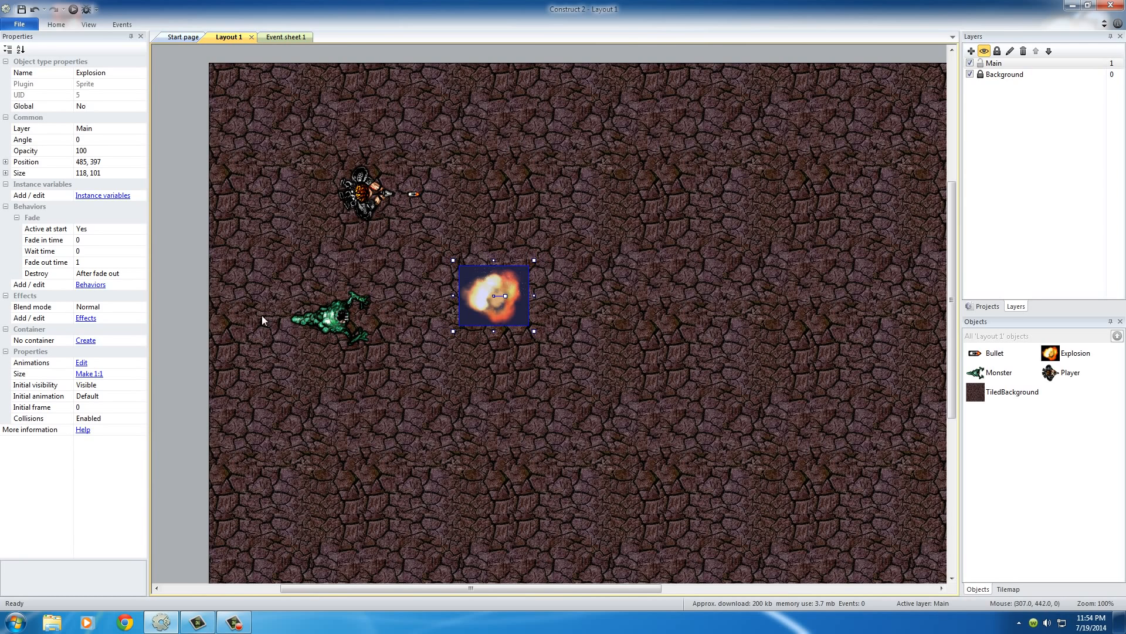
pyautogui.click(84, 264)
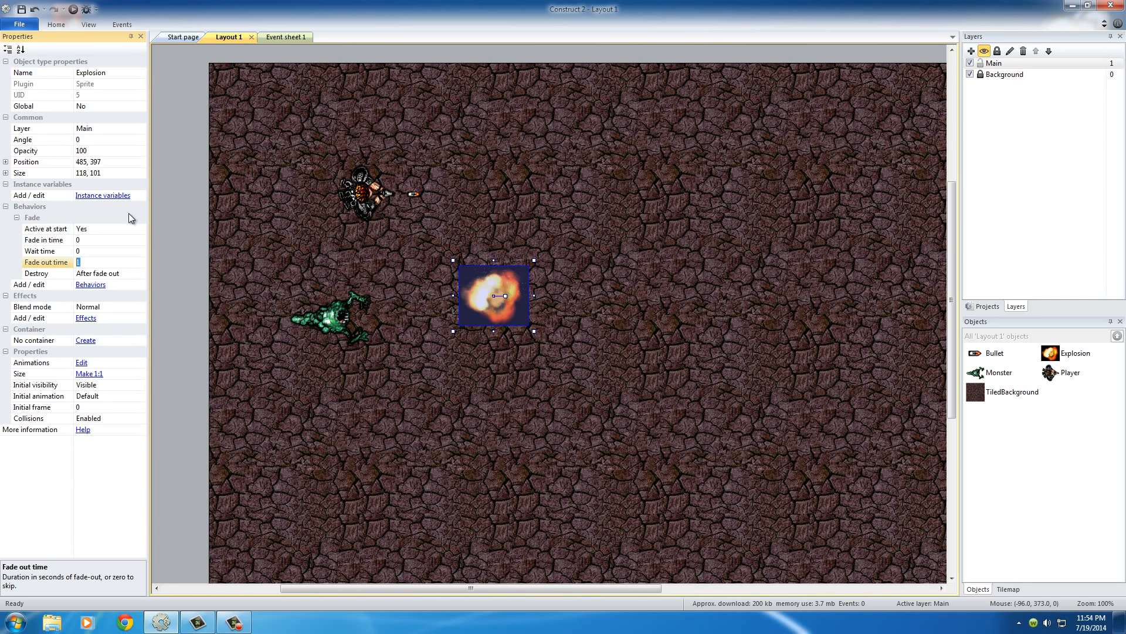
pyautogui.write('.5')
pyautogui.press('Return')
pyautogui.click(579, 297)
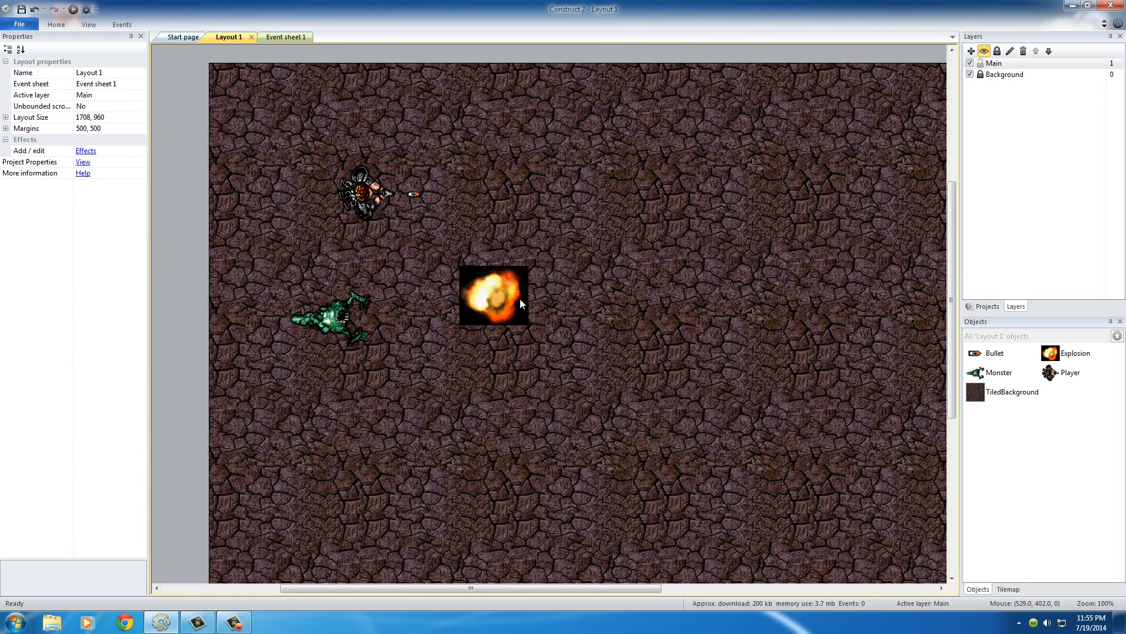
# Duplicate the monster into five copies spread across the layout, below and to the right of the player.
pyautogui.click(332, 320)
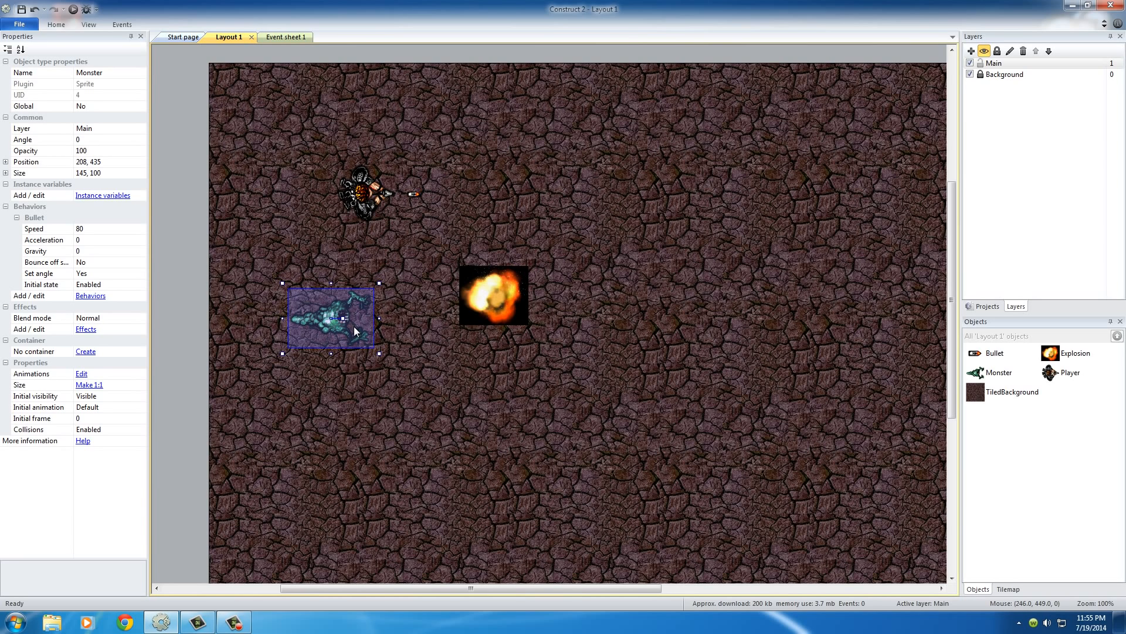
pyautogui.click(344, 266)
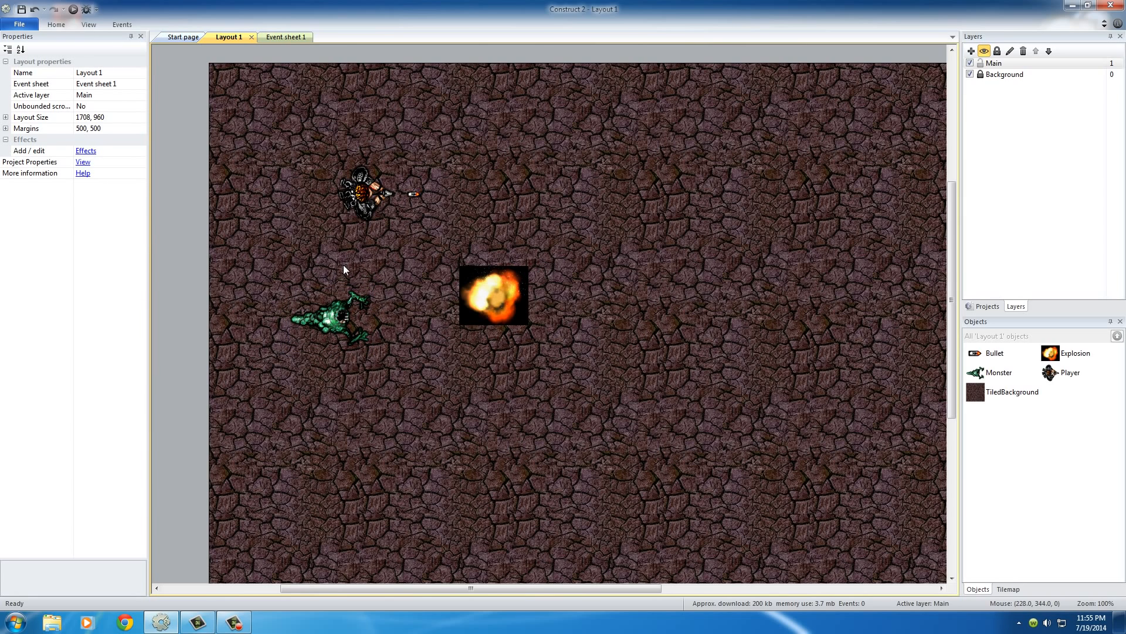
pyautogui.keyDown('ctrl'); pyautogui.moveTo(328, 319); pyautogui.dragTo(636, 257); pyautogui.keyUp('ctrl')
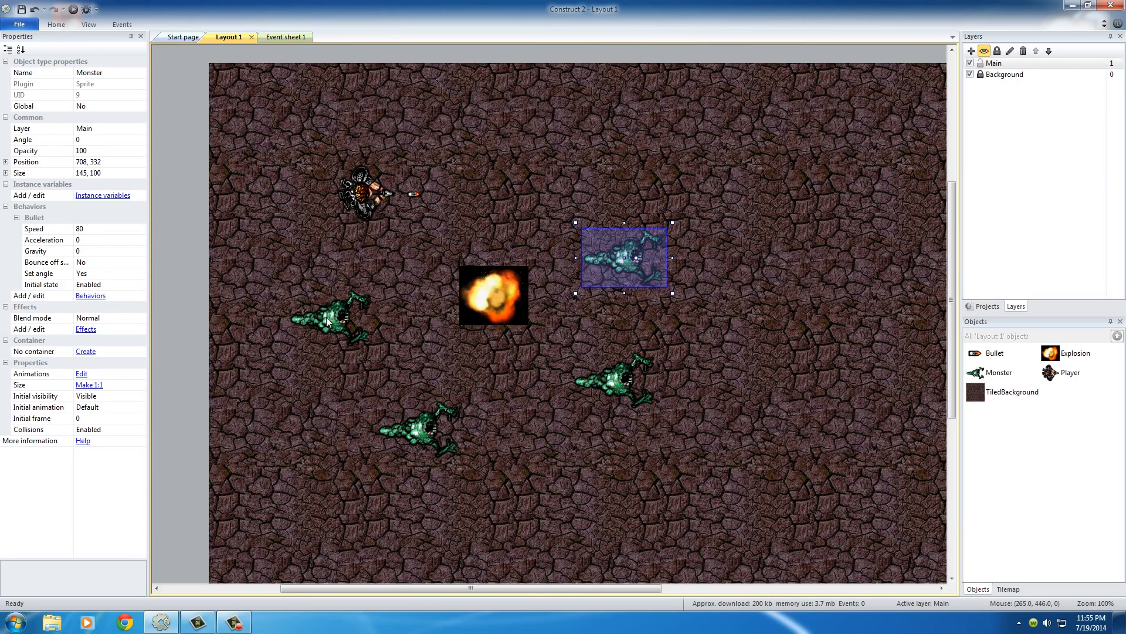
pyautogui.keyDown('ctrl'); pyautogui.moveTo(326, 318); pyautogui.dragTo(763, 167); pyautogui.keyUp('ctrl')
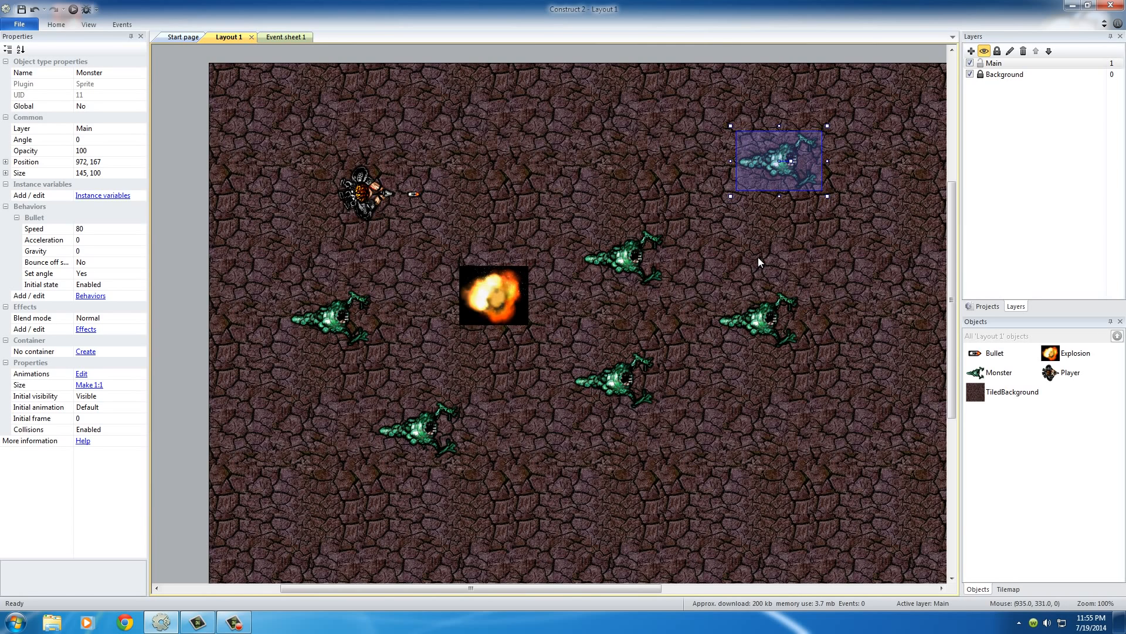
# Examine the properties of the original monster and its copies, comparing their UIDs, positions and Bullet behavior settings.
pyautogui.click(333, 326)
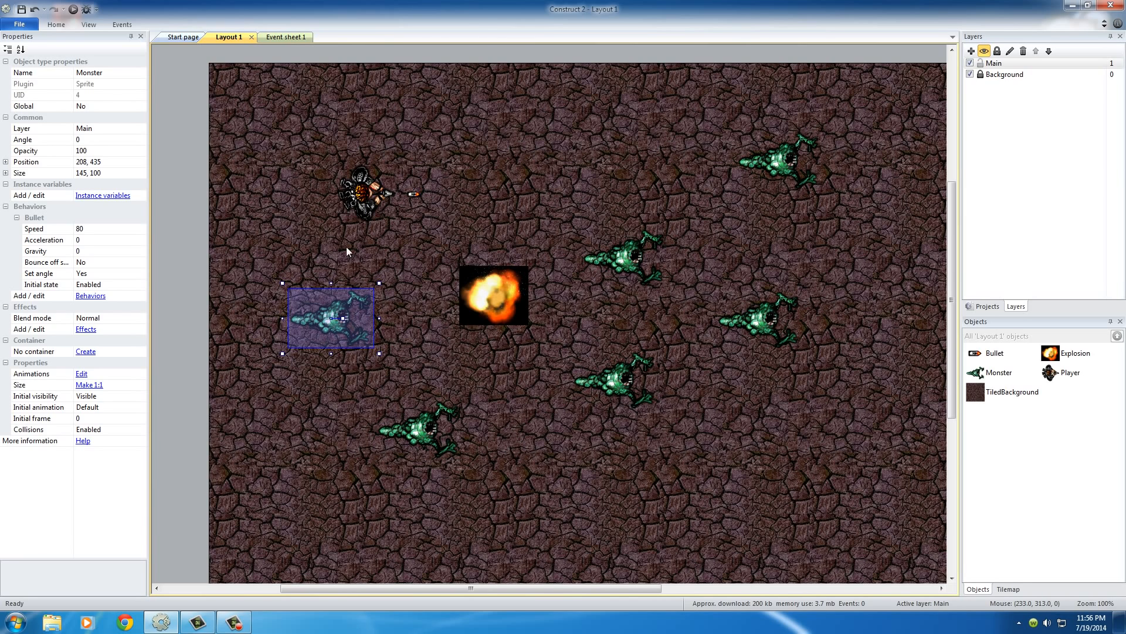
pyautogui.click(346, 252)
pyautogui.click(338, 321)
pyautogui.click(419, 430)
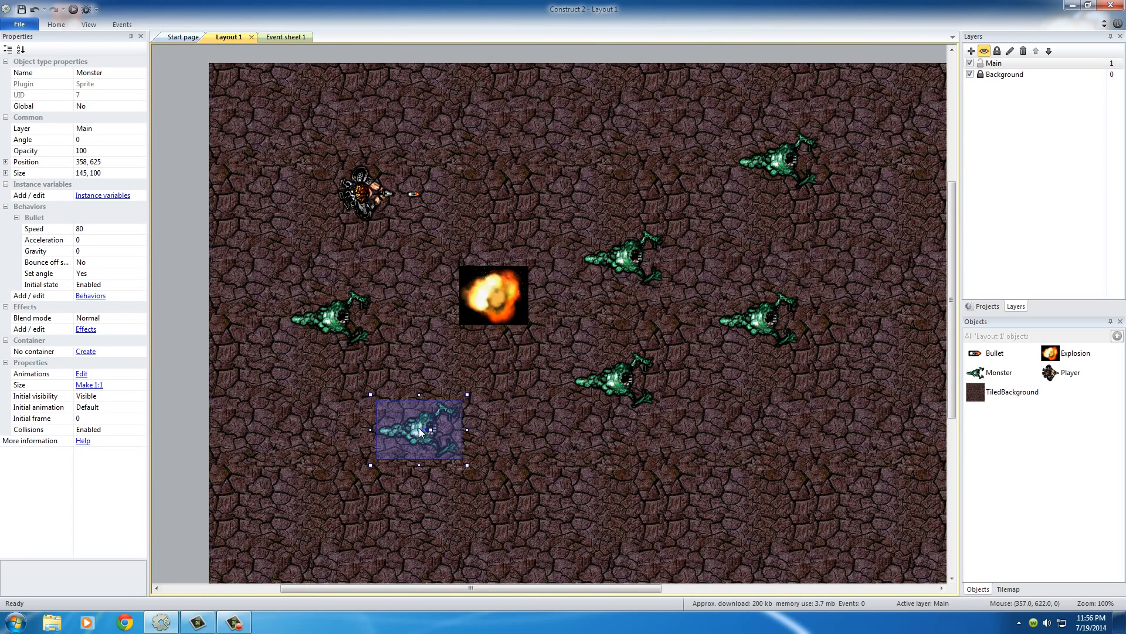
pyautogui.click(344, 326)
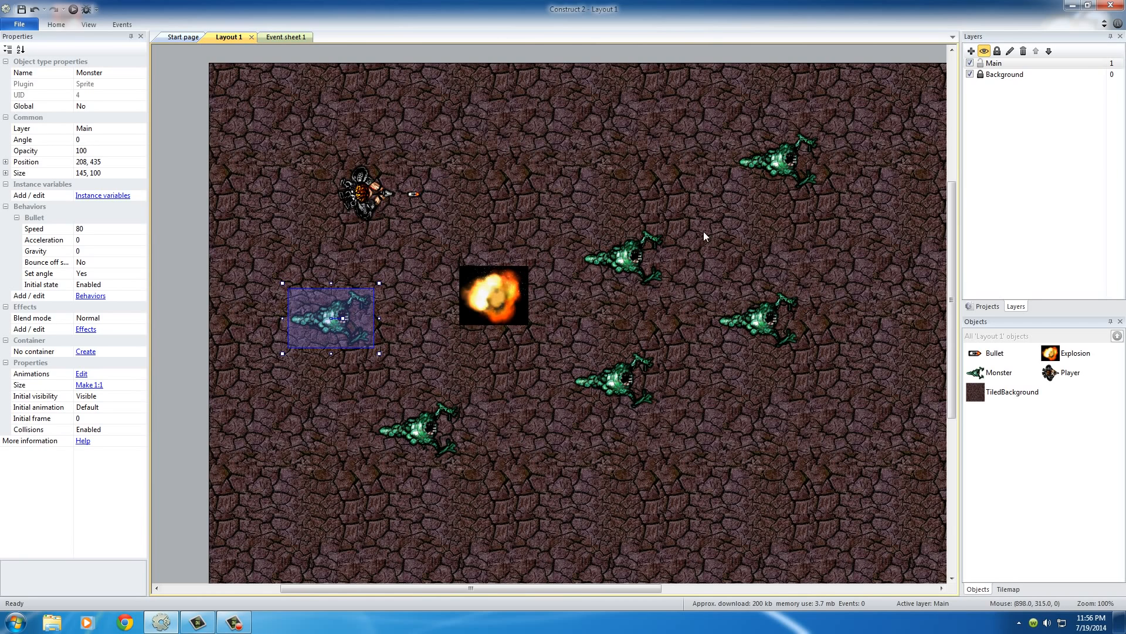
pyautogui.click(581, 265)
pyautogui.click(434, 434)
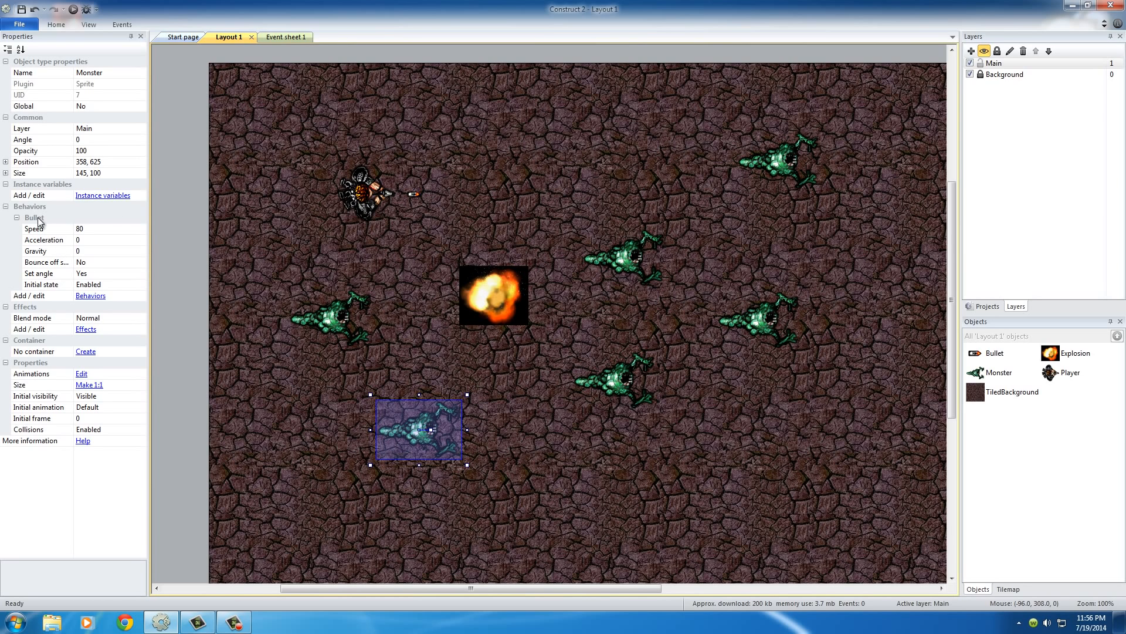
pyautogui.click(332, 315)
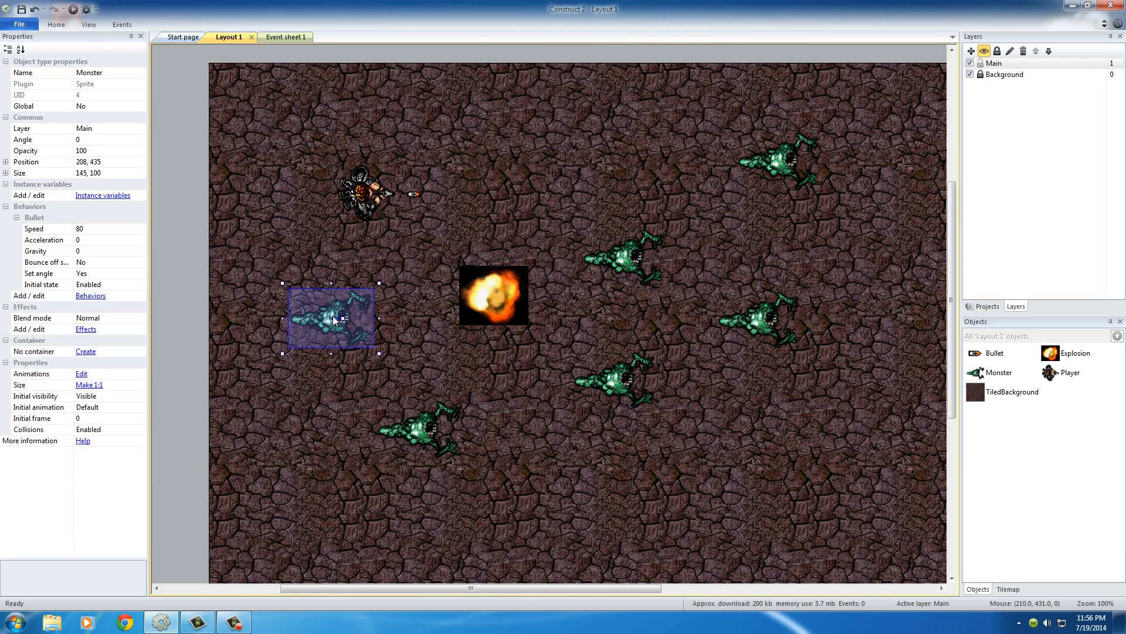
pyautogui.click(427, 432)
pyautogui.click(636, 252)
pyautogui.click(628, 376)
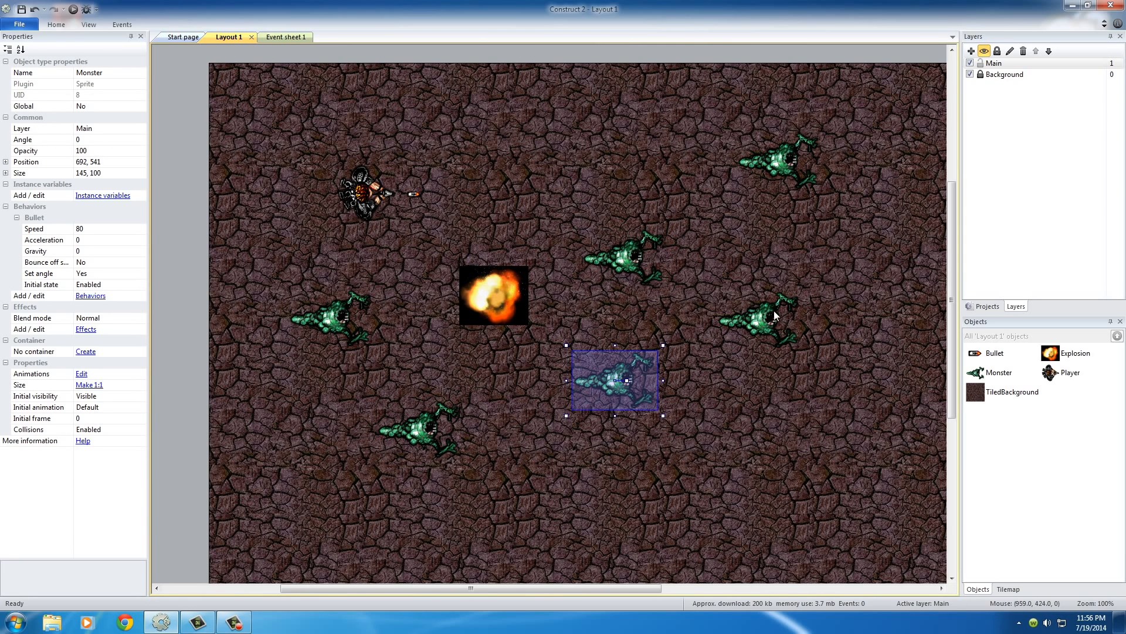
pyautogui.click(762, 319)
pyautogui.click(777, 158)
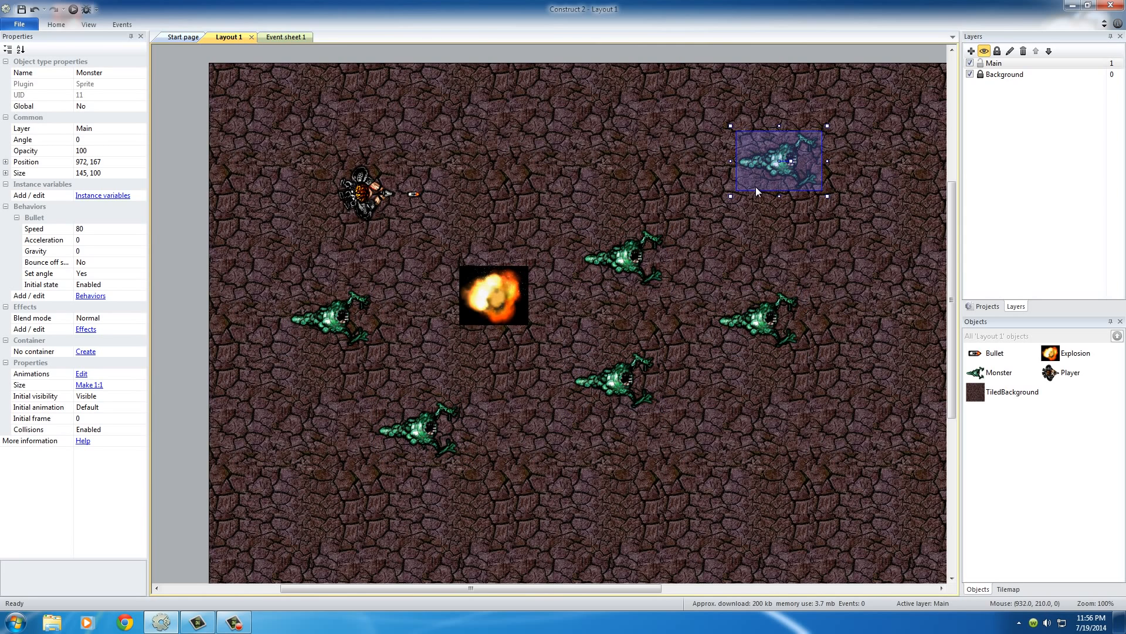
pyautogui.click(337, 322)
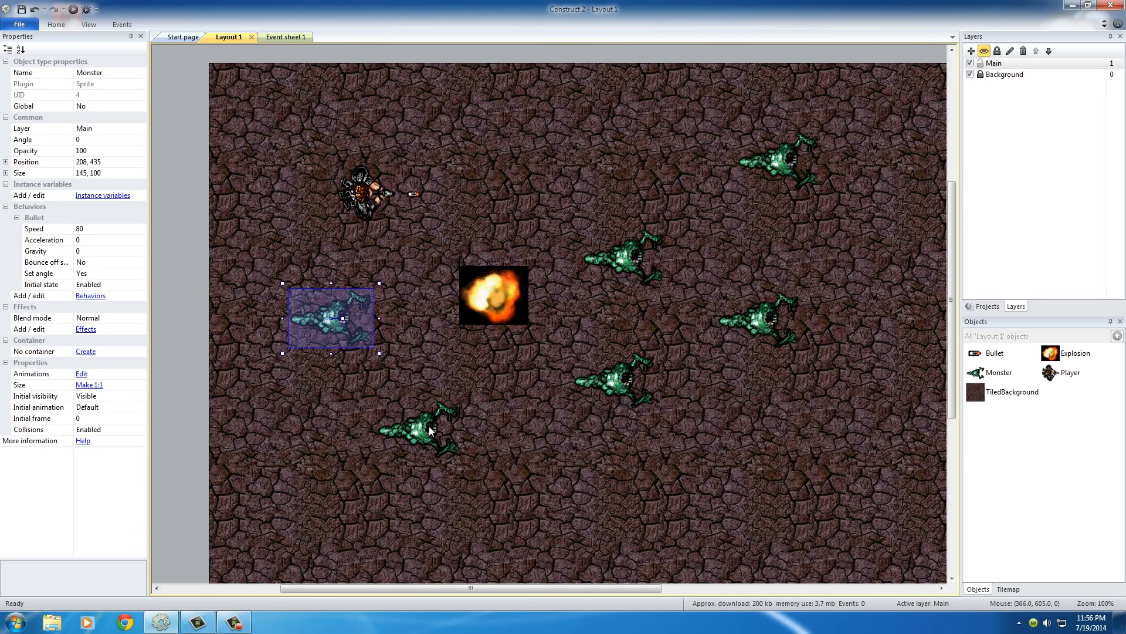
pyautogui.click(423, 431)
pyautogui.click(626, 261)
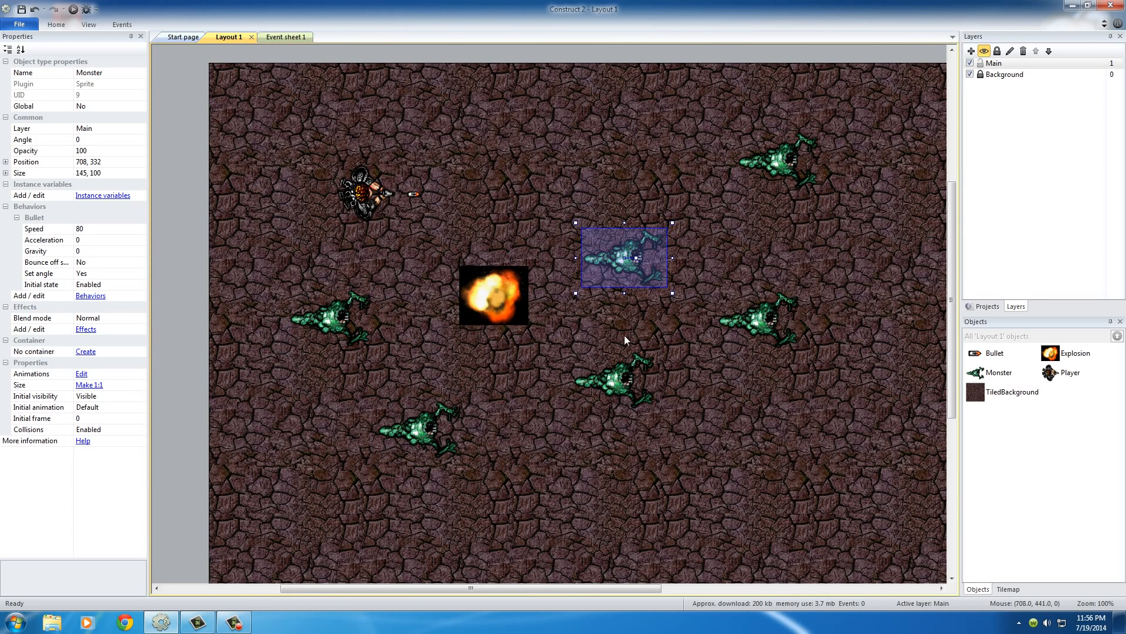
pyautogui.click(621, 378)
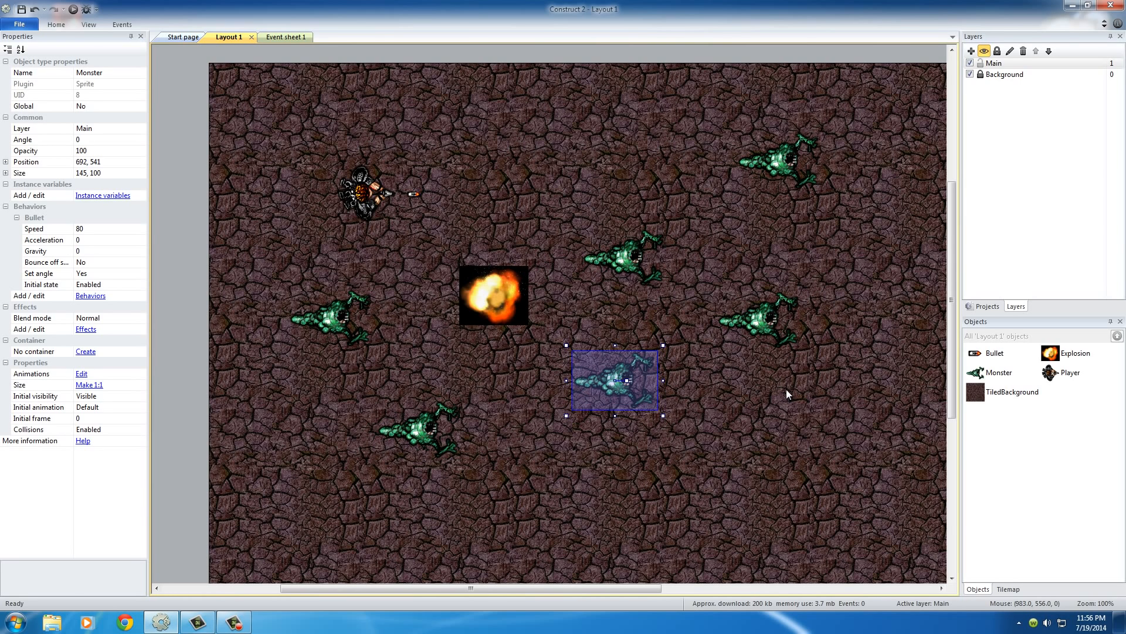
pyautogui.click(679, 314)
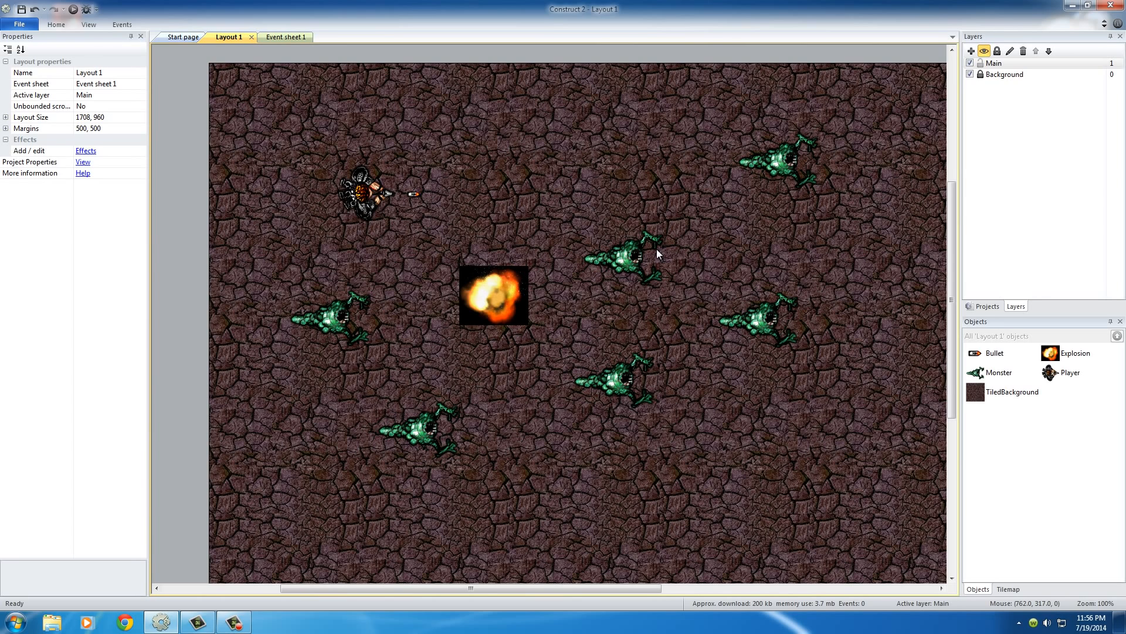
# Preview the layout with the duplicated monsters in the browser, reload it once to rewatch their speed, and close it.
pyautogui.click(73, 9)
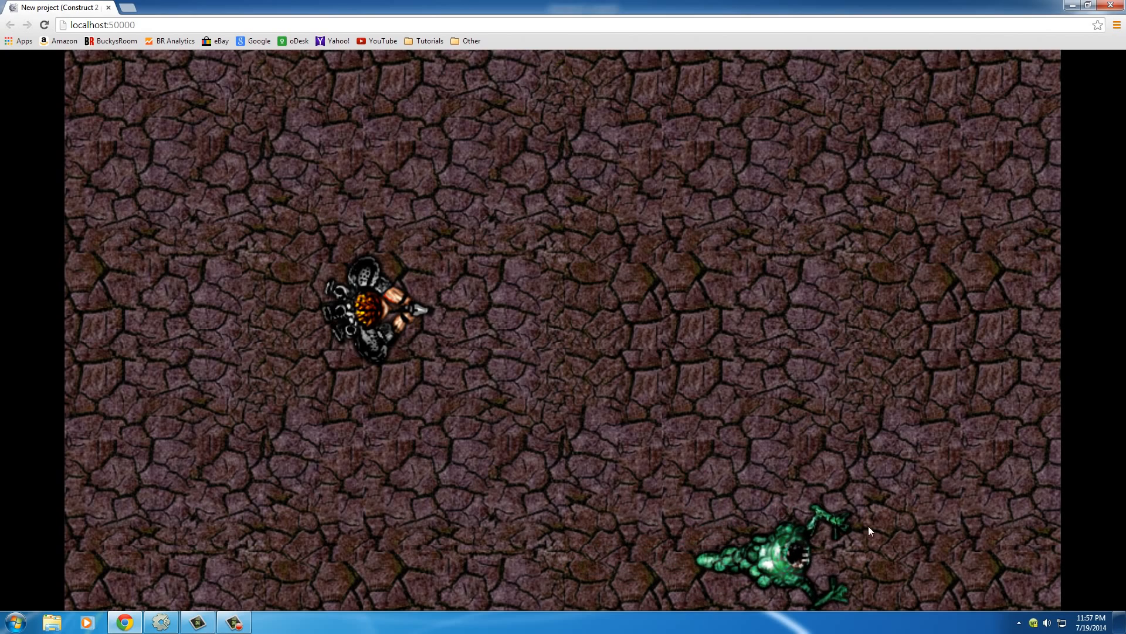
pyautogui.click(44, 26)
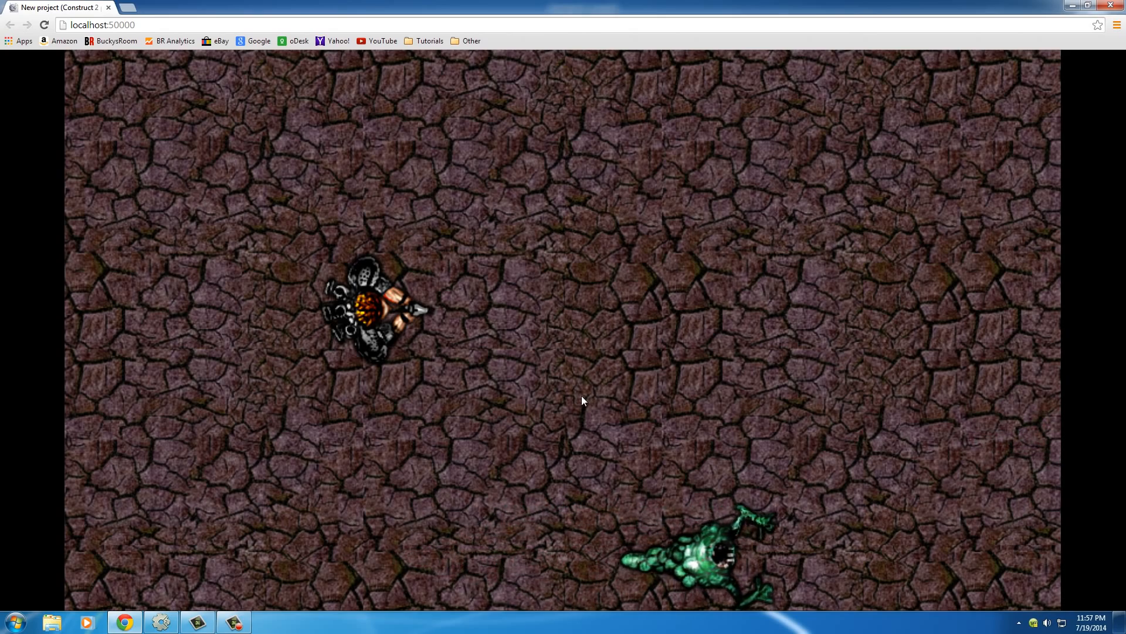
pyautogui.click(1111, 7)
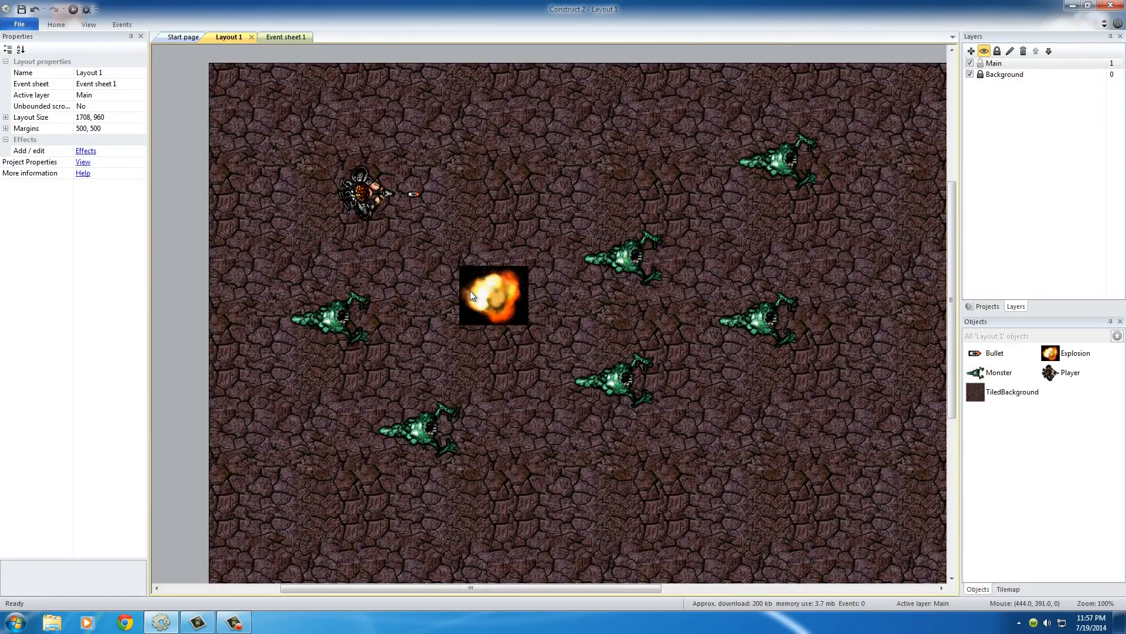